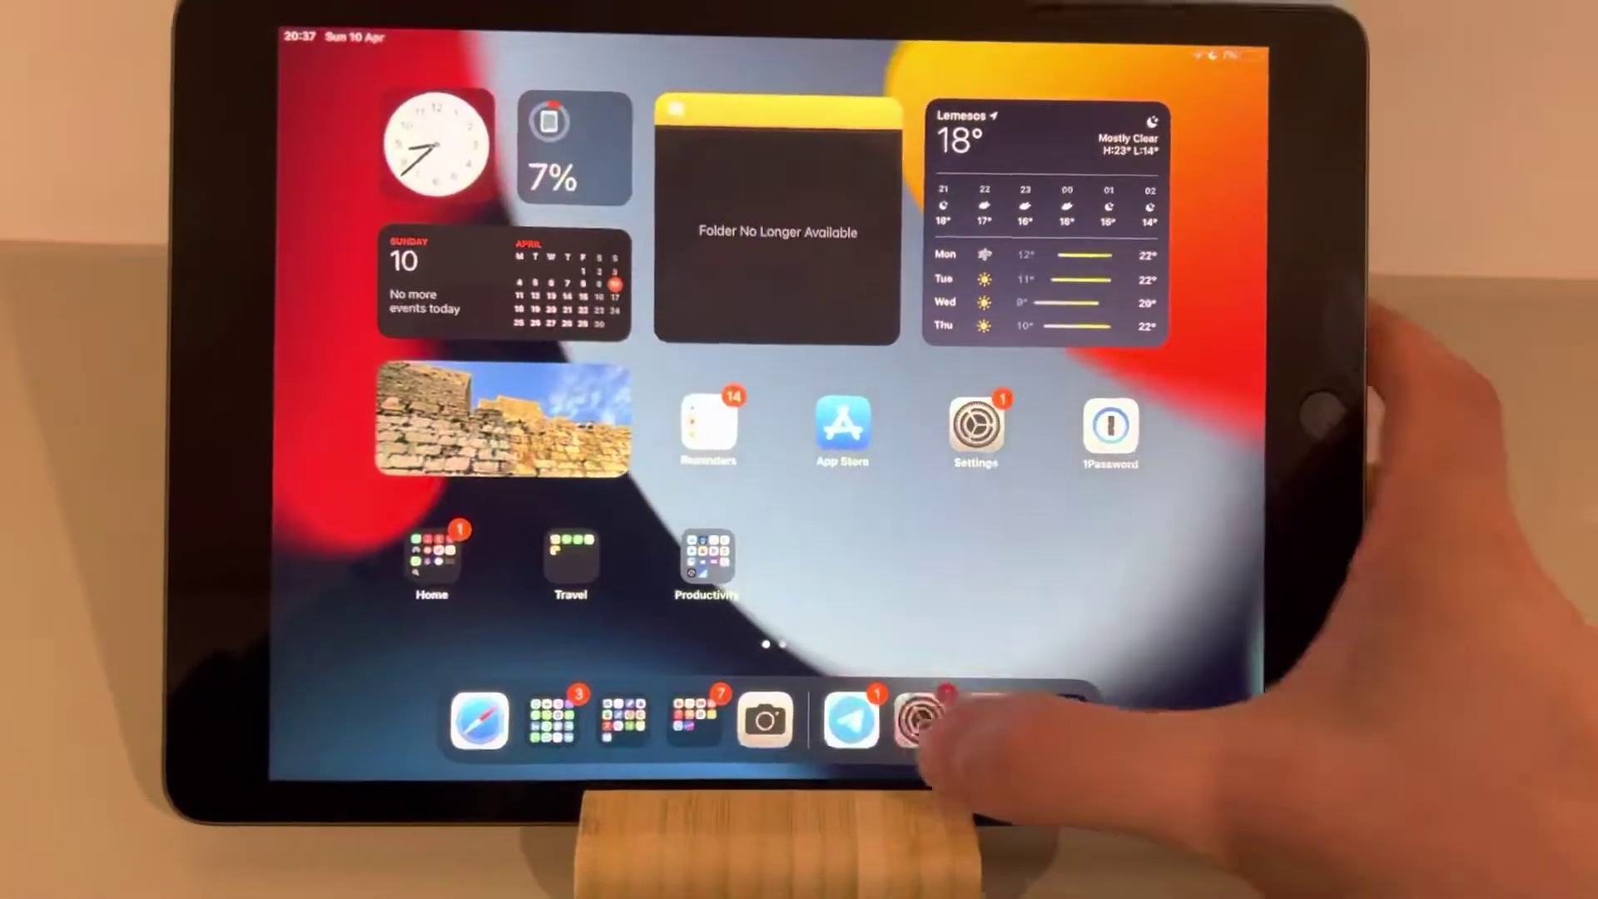
Step: Enable Bluetooth in Settings and accept pairing with the Click&Touch 2 BT:3 keyboard
click(921, 721)
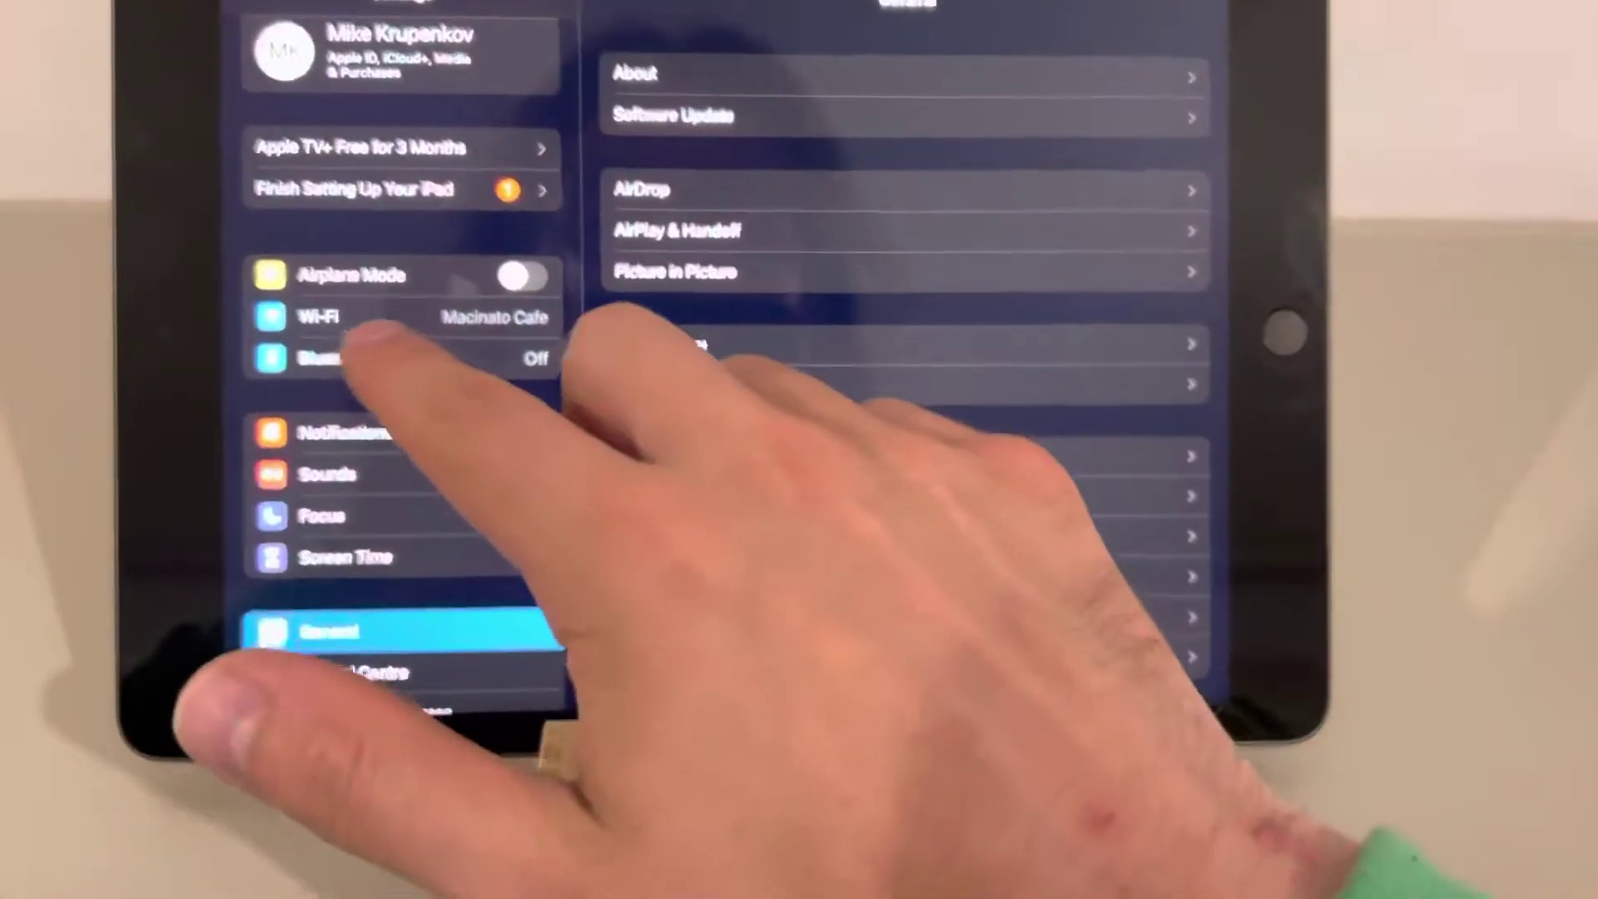
click(375, 391)
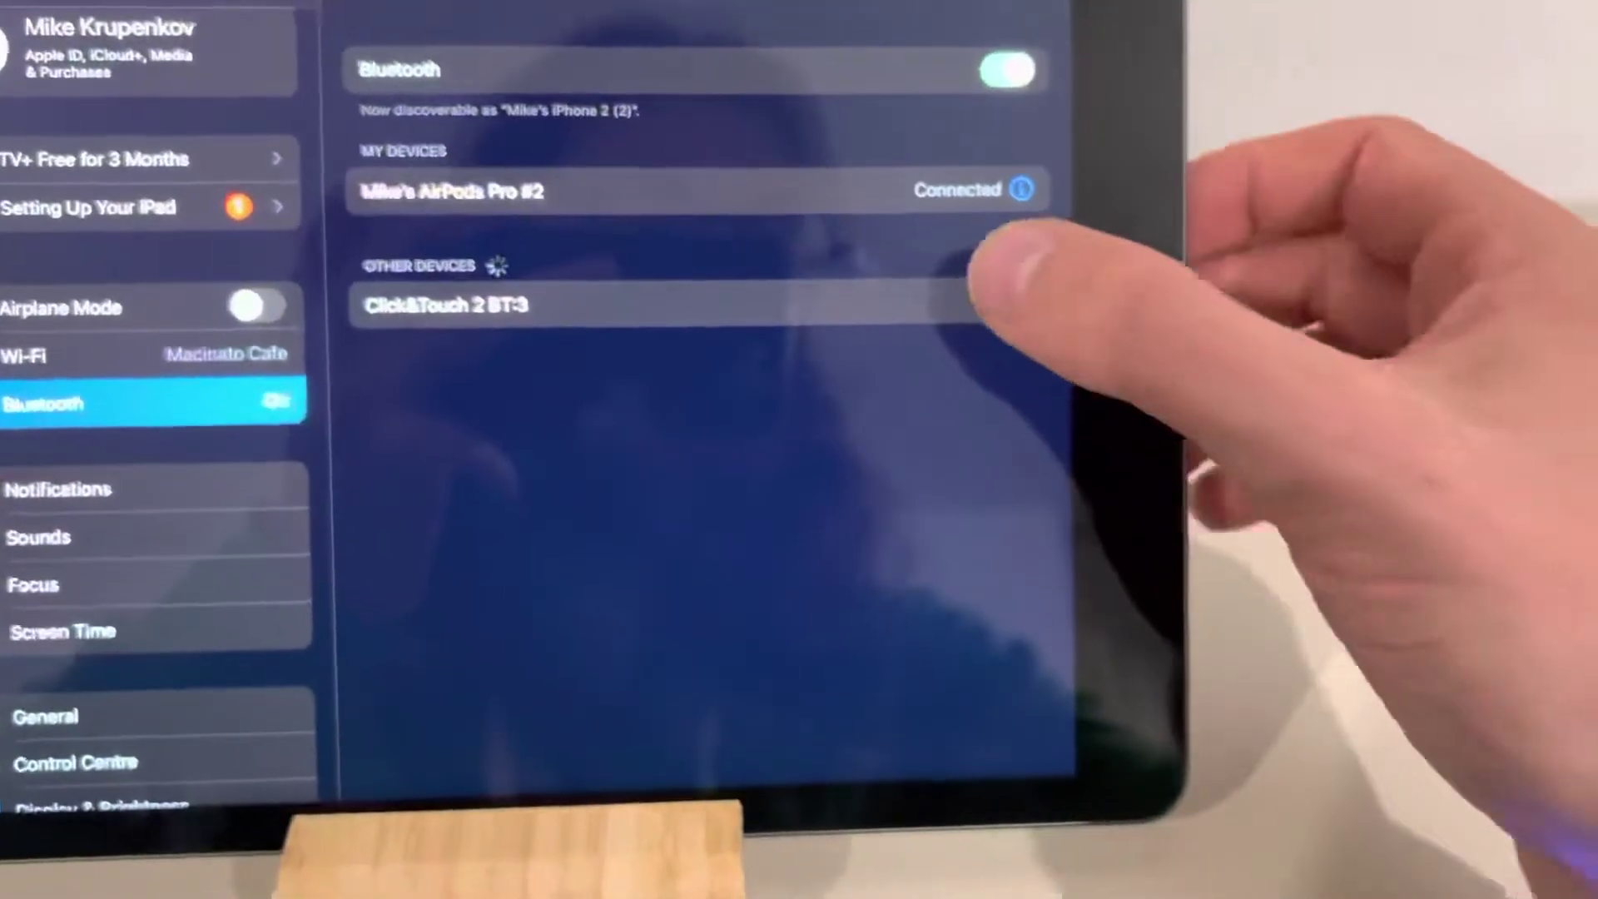
click(736, 342)
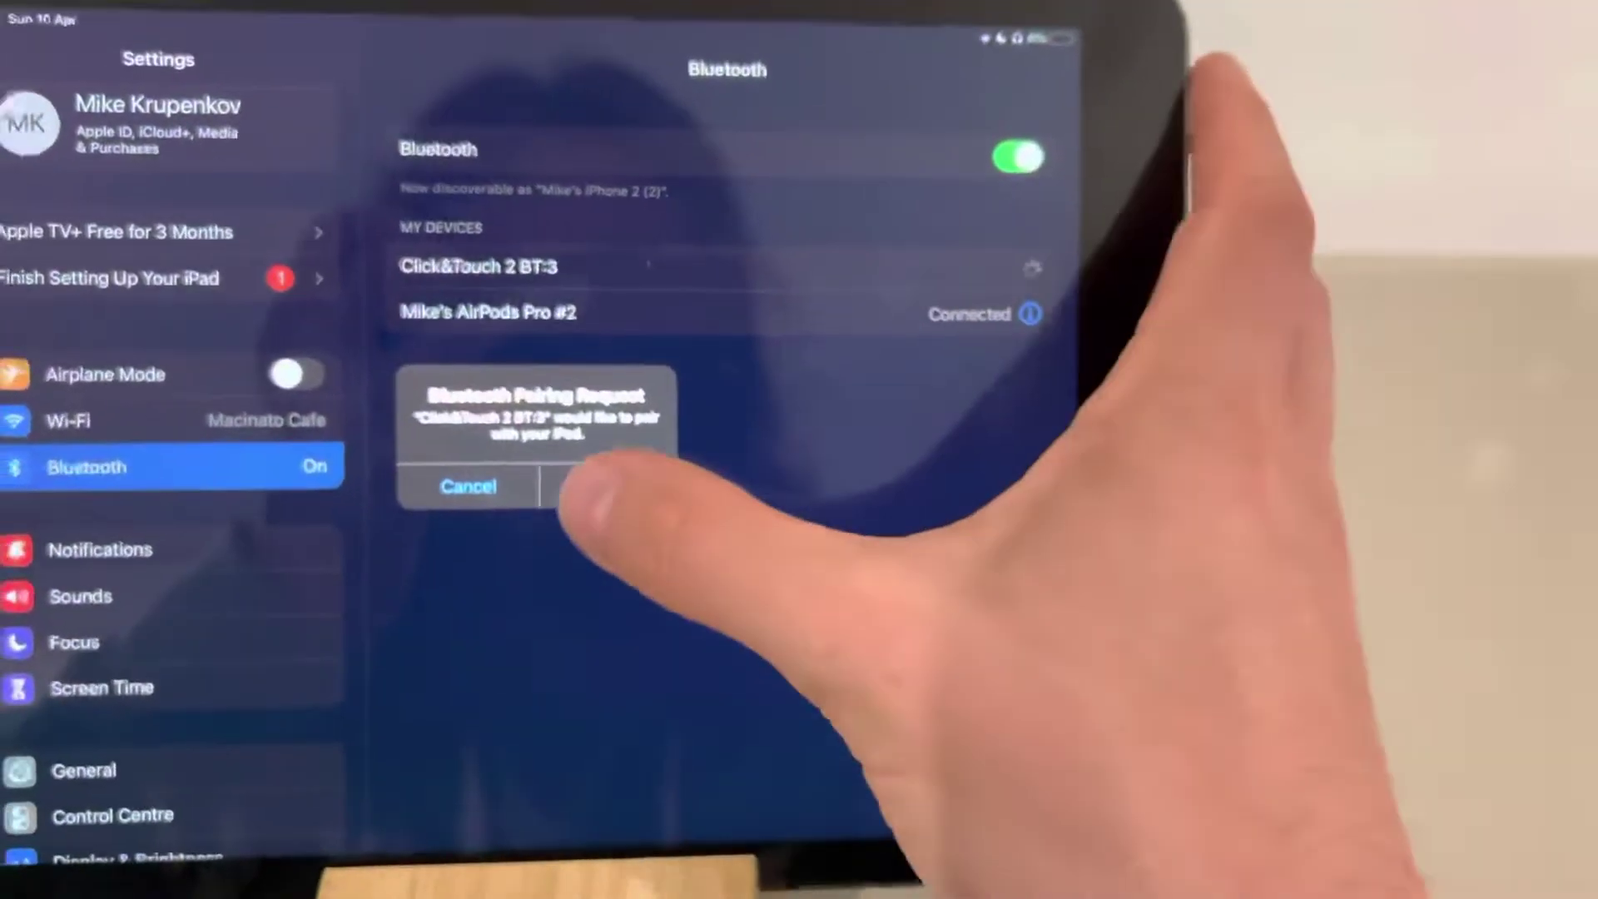
click(605, 466)
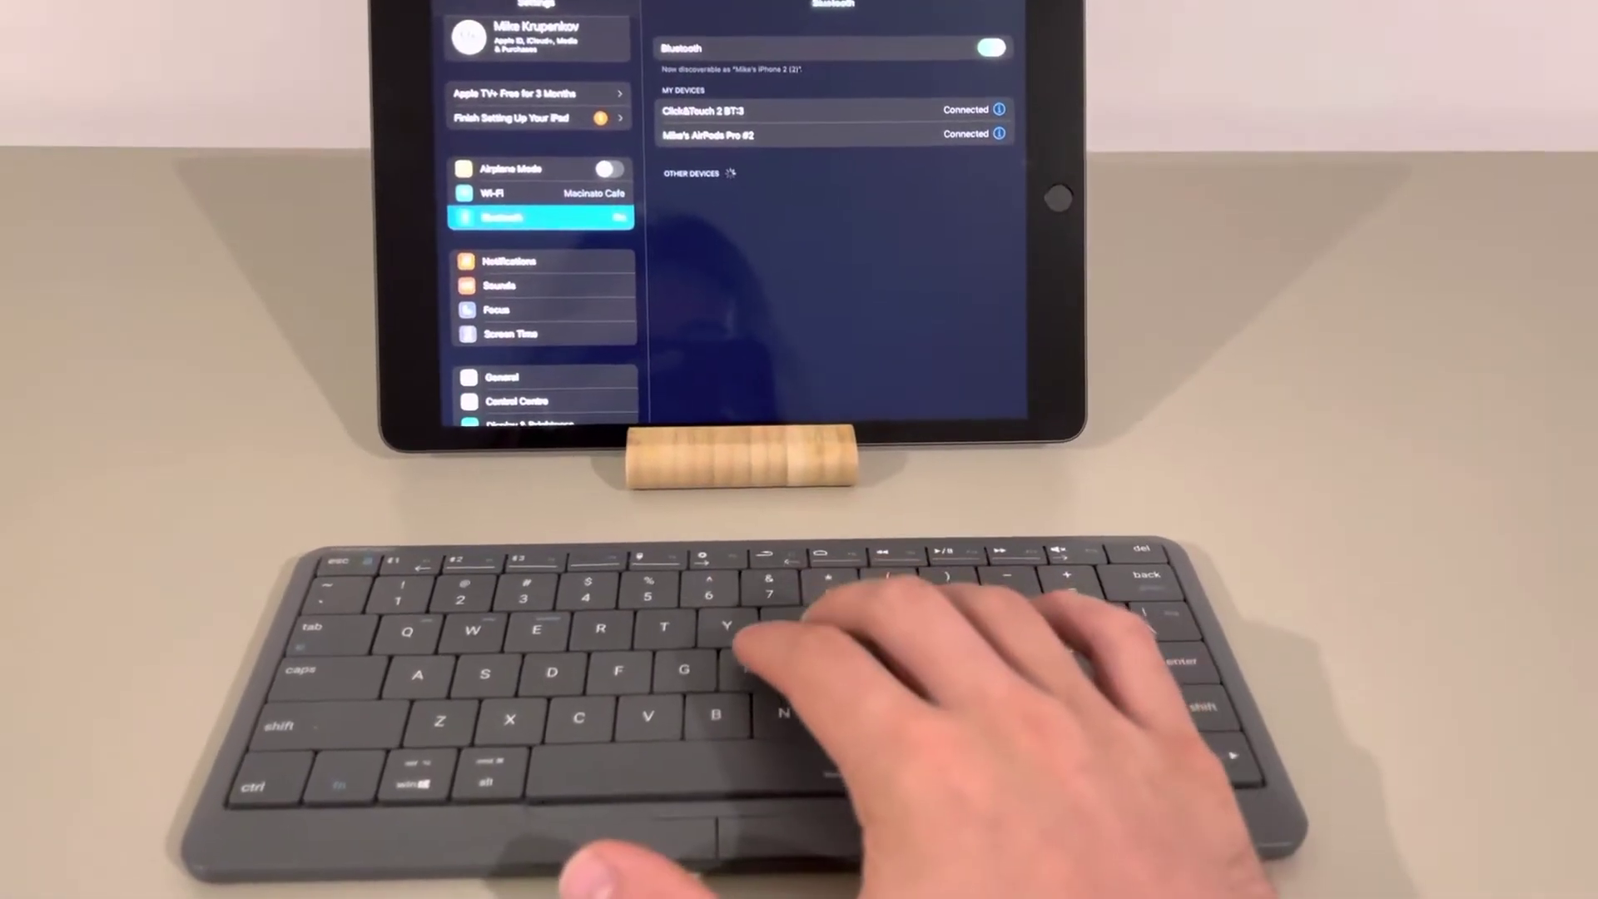
Step: Use keyboard shortcuts to go Home, return to Settings via the app switcher, and show the Dock
key(super+h)
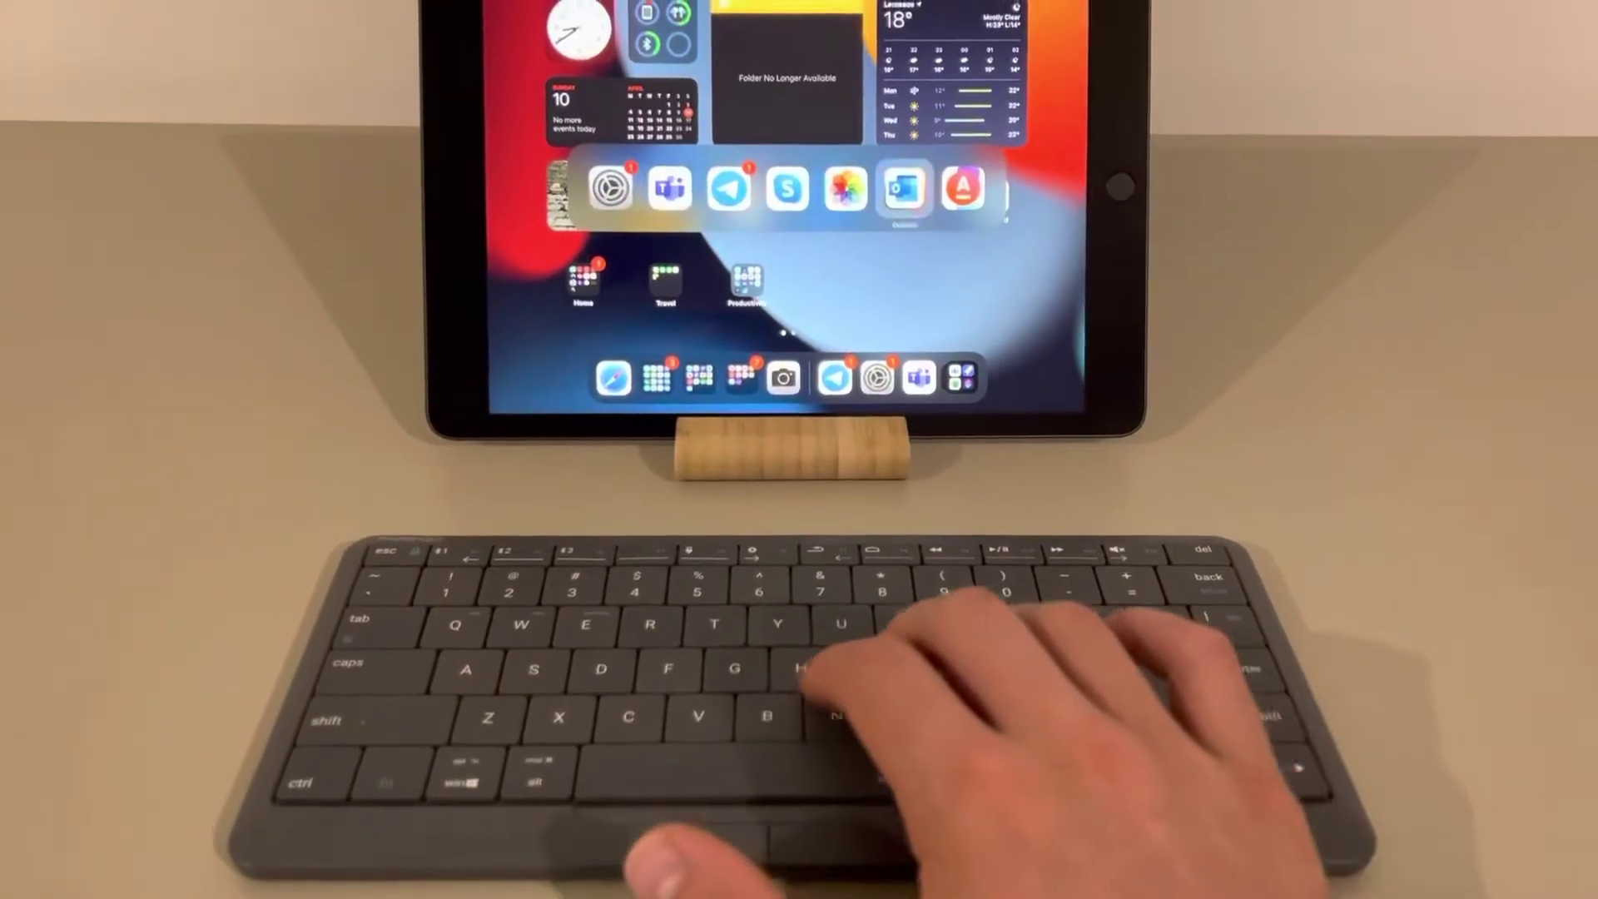
key(super+Tab)
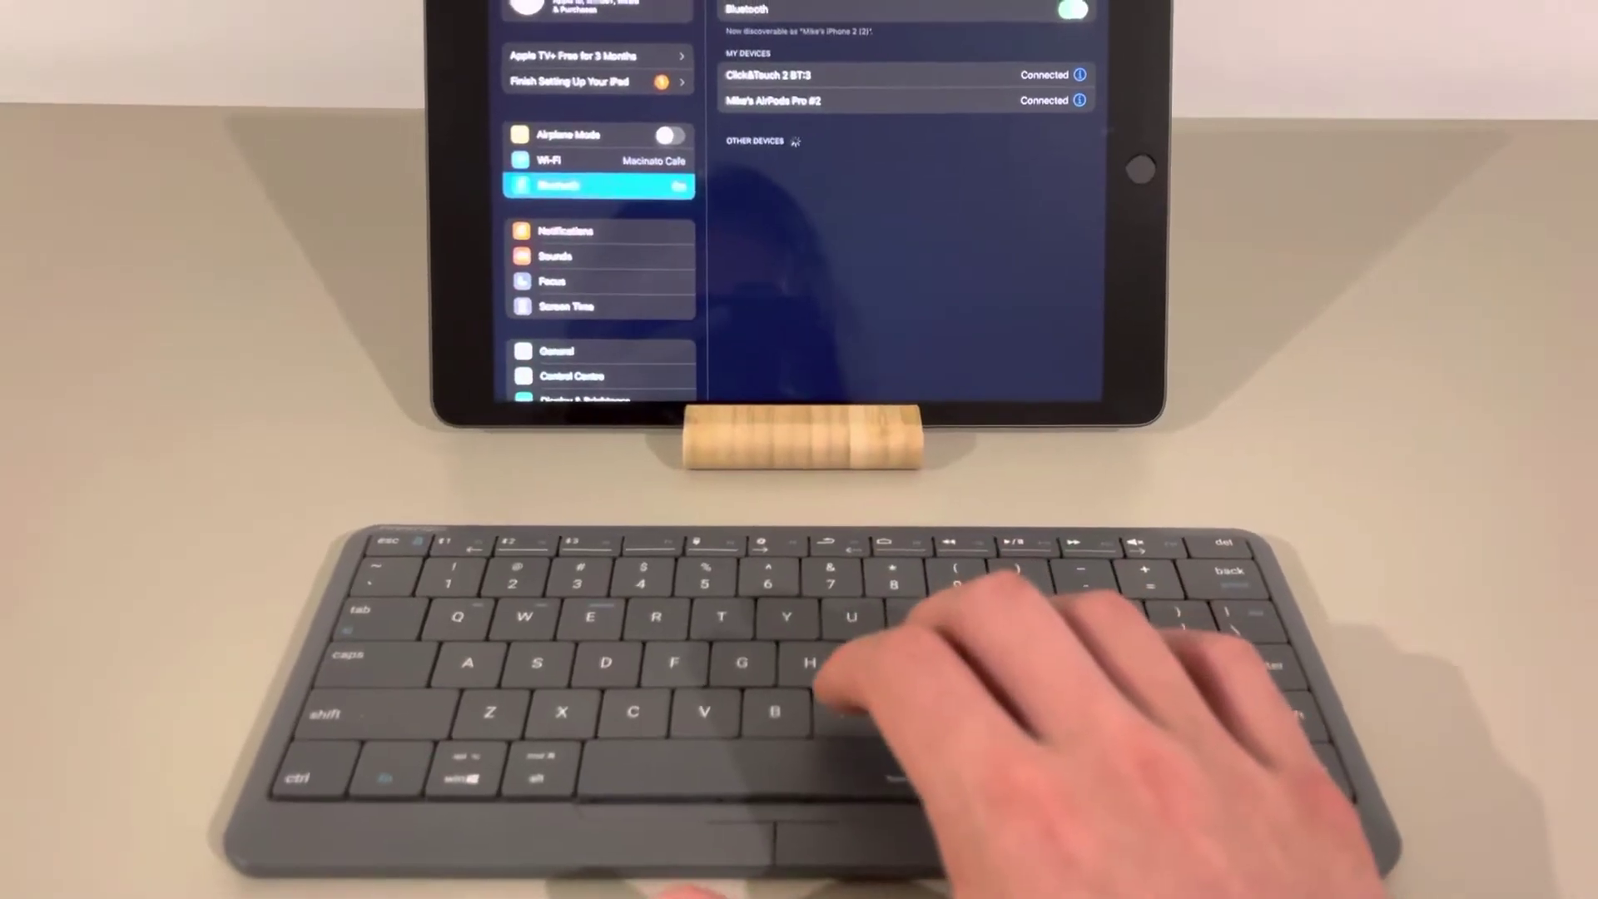
key(super+alt+d)
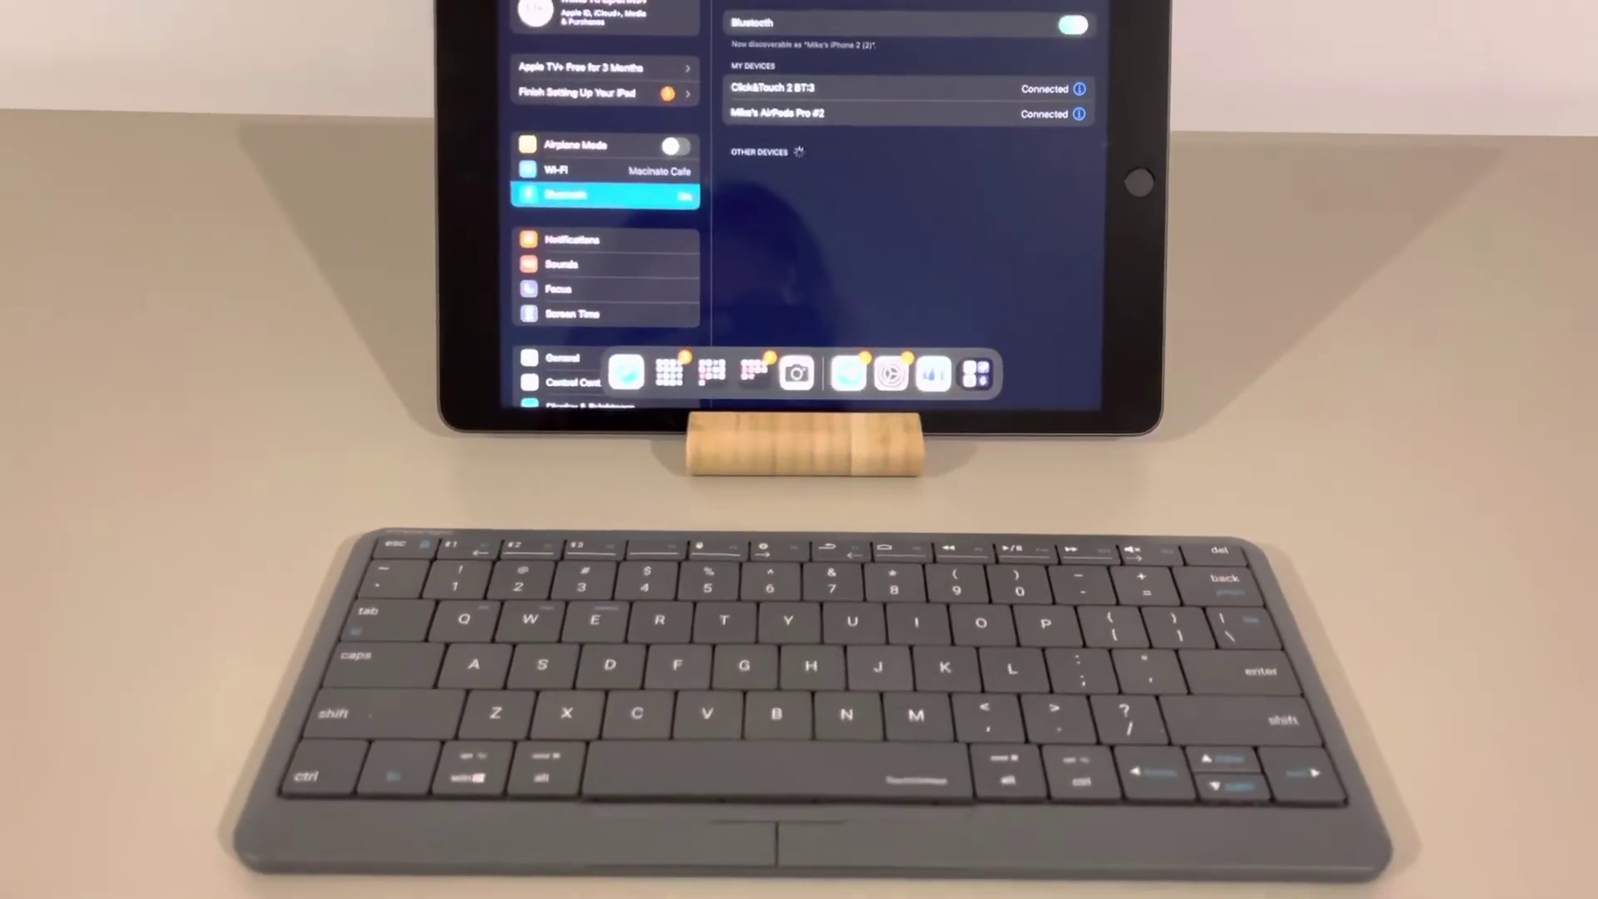